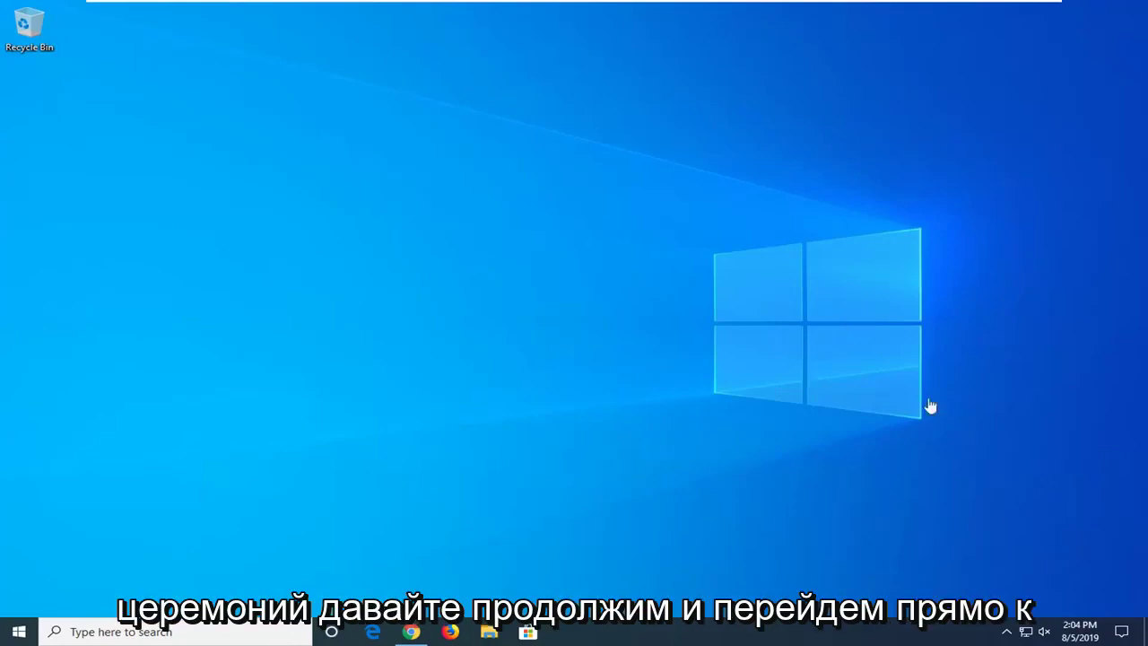
# Load the Media Feature Pack for N versions of Windows 10 page in Chrome and scroll to Downloads
pyautogui.click(411, 631)
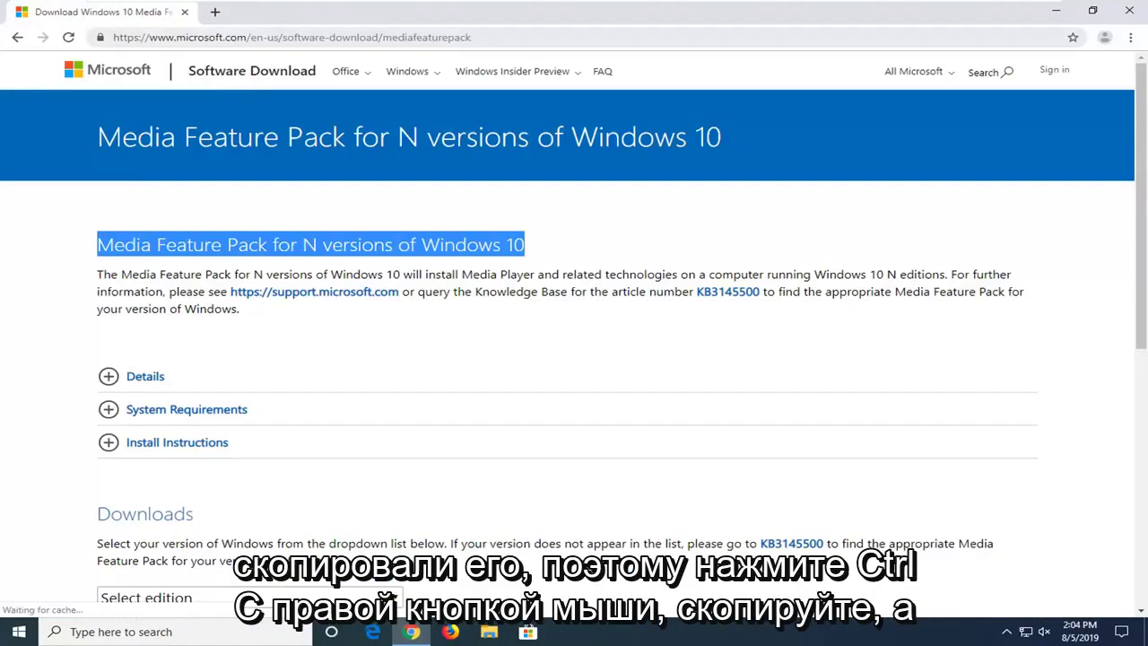
pyautogui.click(180, 41)
pyautogui.hotkey('ctrl', 'v')
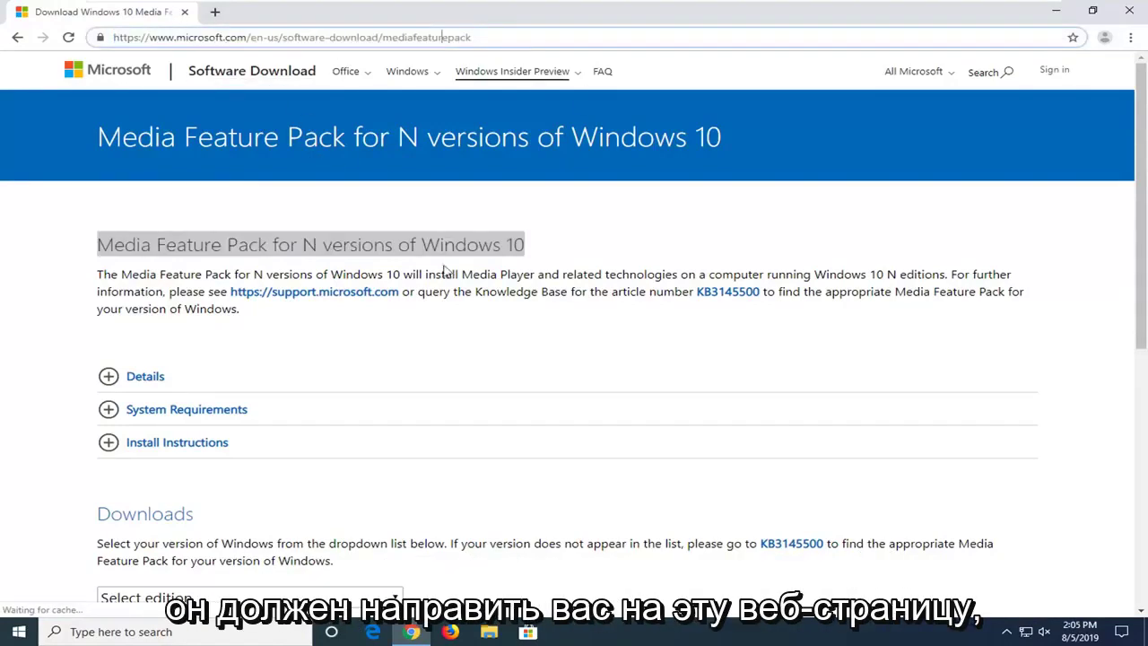
pyautogui.press('Return')
pyautogui.click(574, 255)
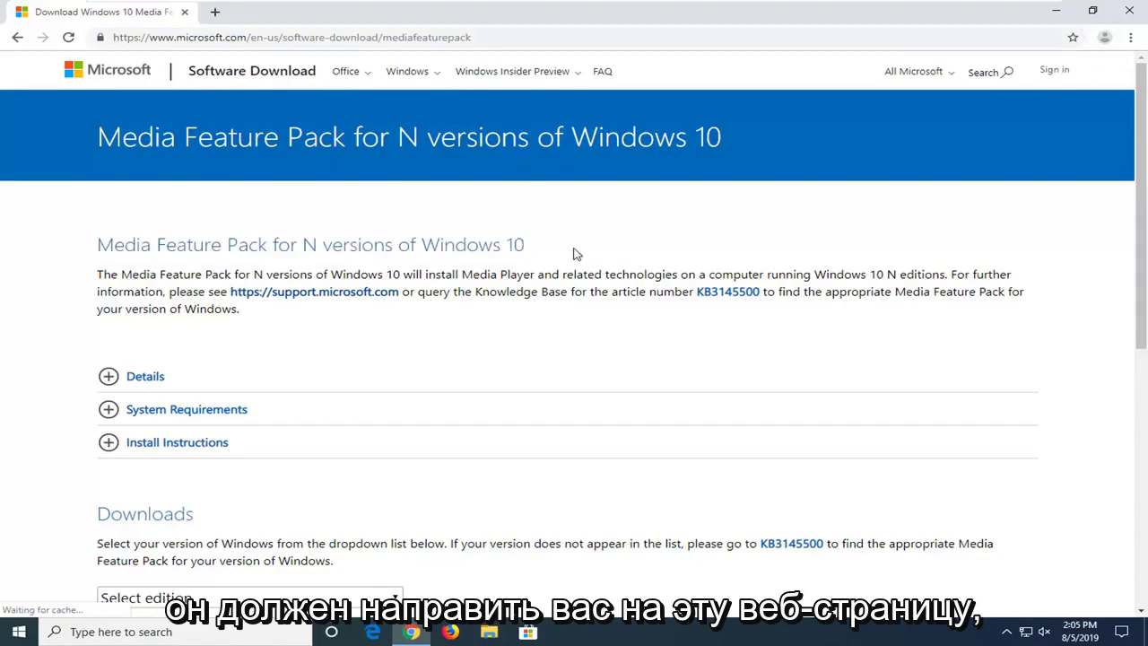
pyautogui.scroll(-1, 180, 302)
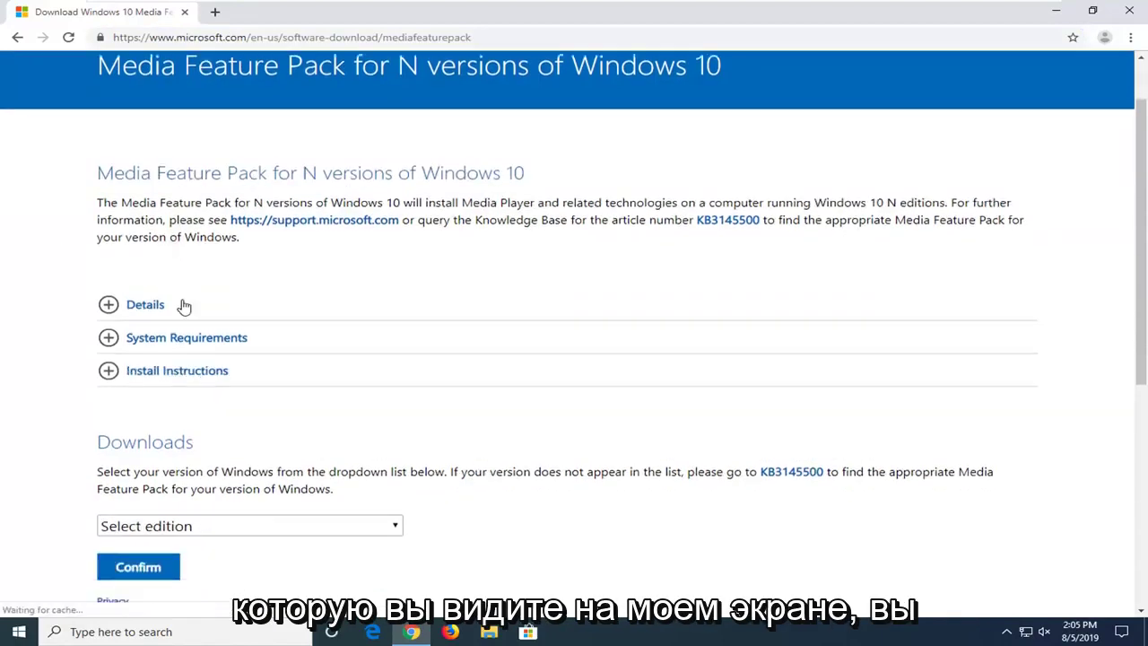
pyautogui.scroll(-1, 184, 309)
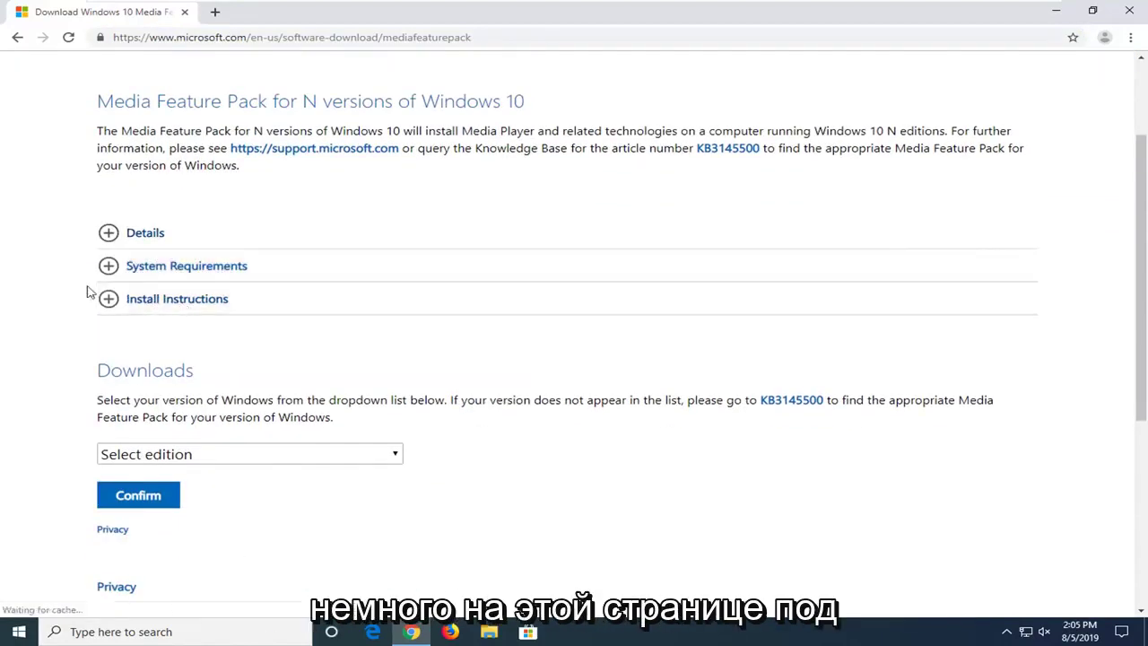
pyautogui.scroll(-1, 91, 299)
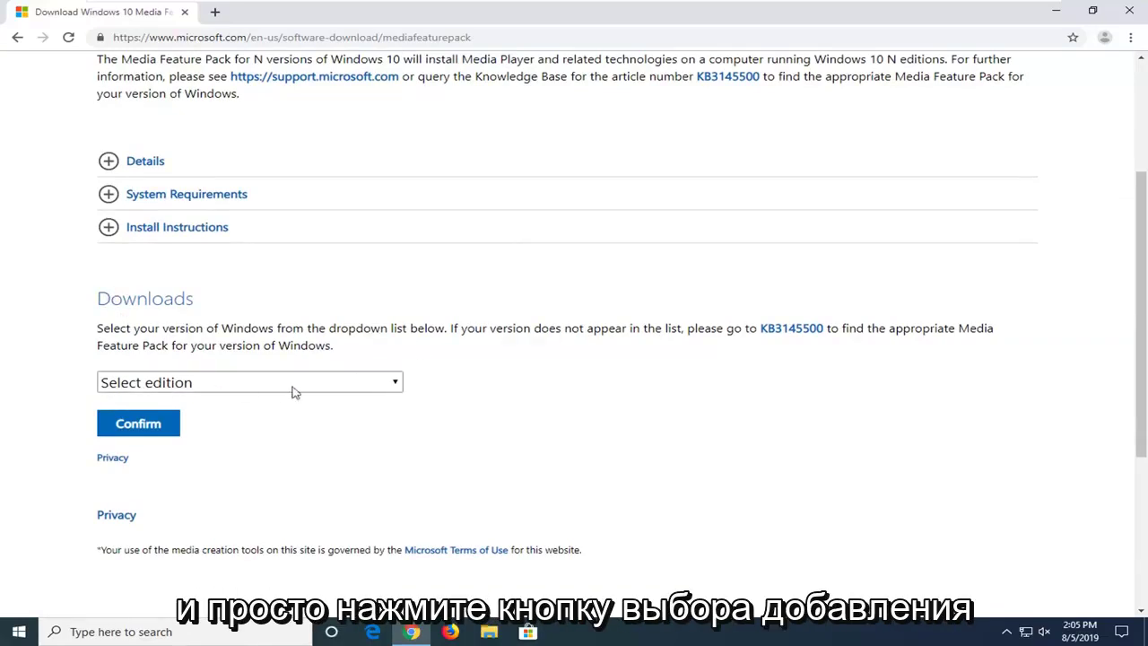
# Select and confirm the Version 1903 (May 2019) edition to get 32-bit and 64-bit download links
pyautogui.click(166, 382)
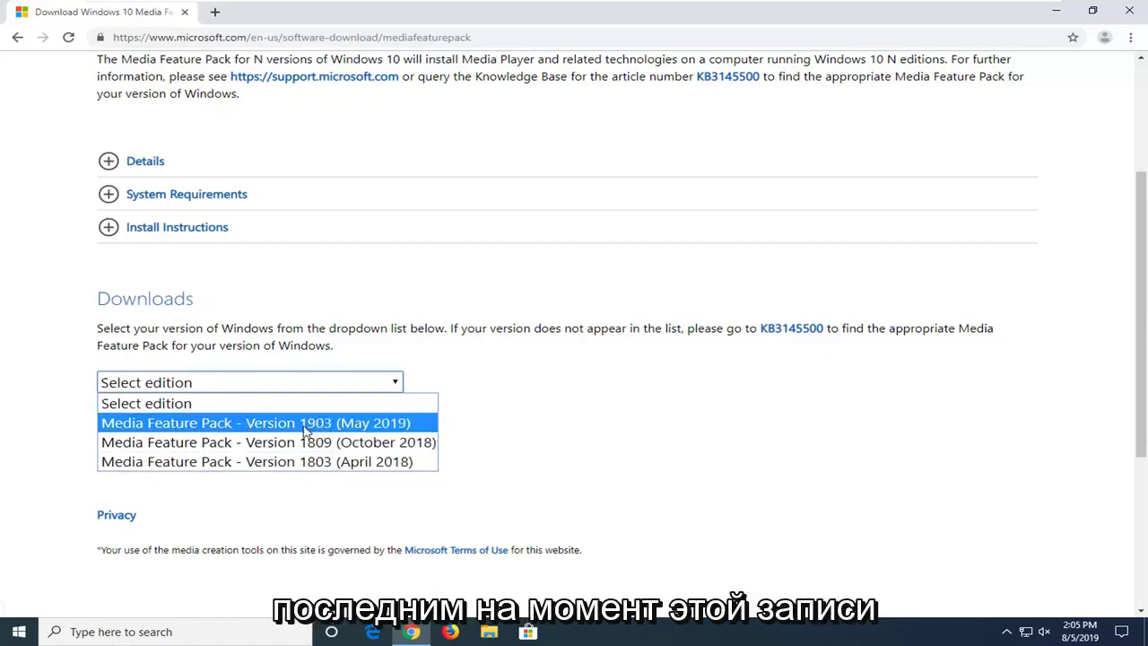
pyautogui.click(305, 431)
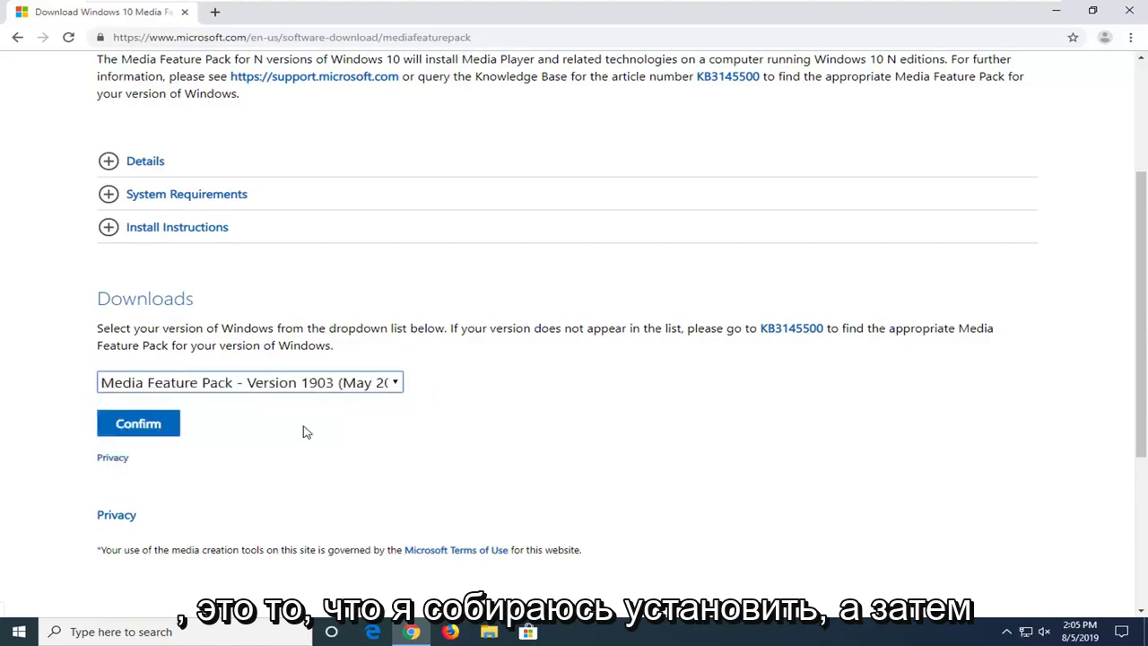
pyautogui.click(147, 425)
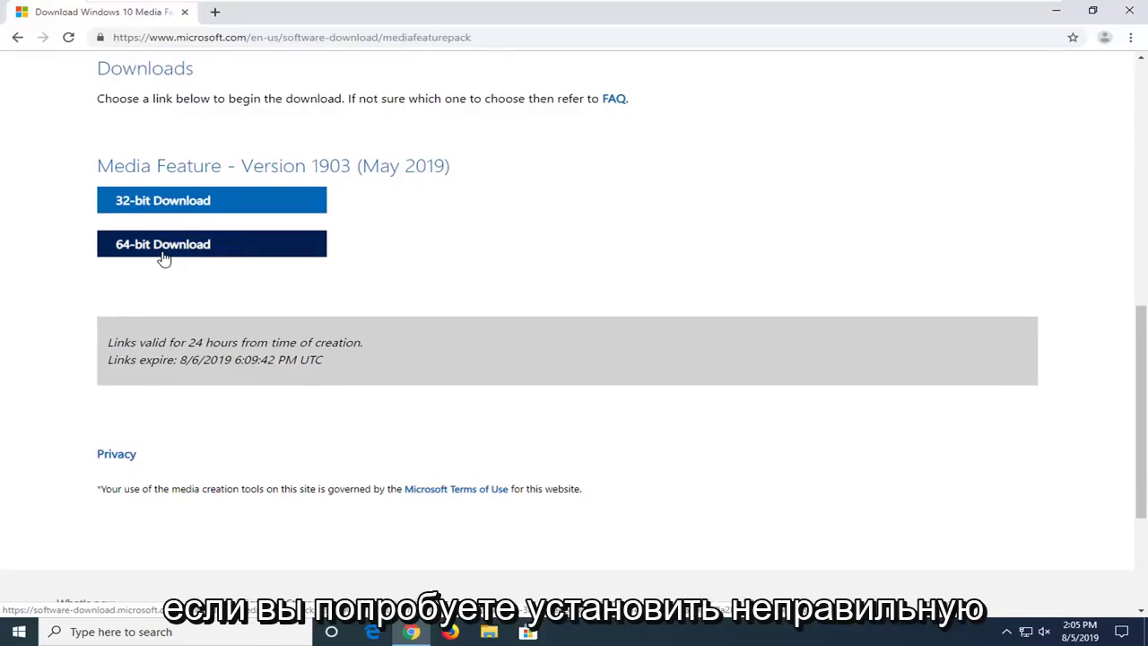
# Download the Media Feature Pack 1903 .msu package (55.1 MB)
pyautogui.click(164, 254)
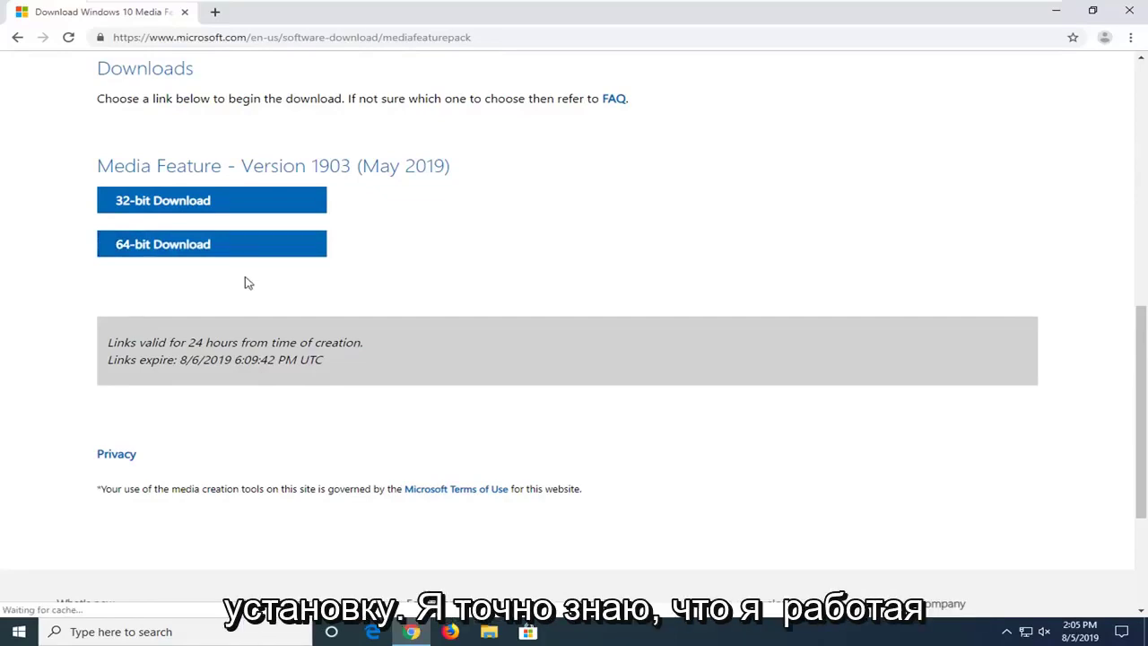
pyautogui.click(244, 210)
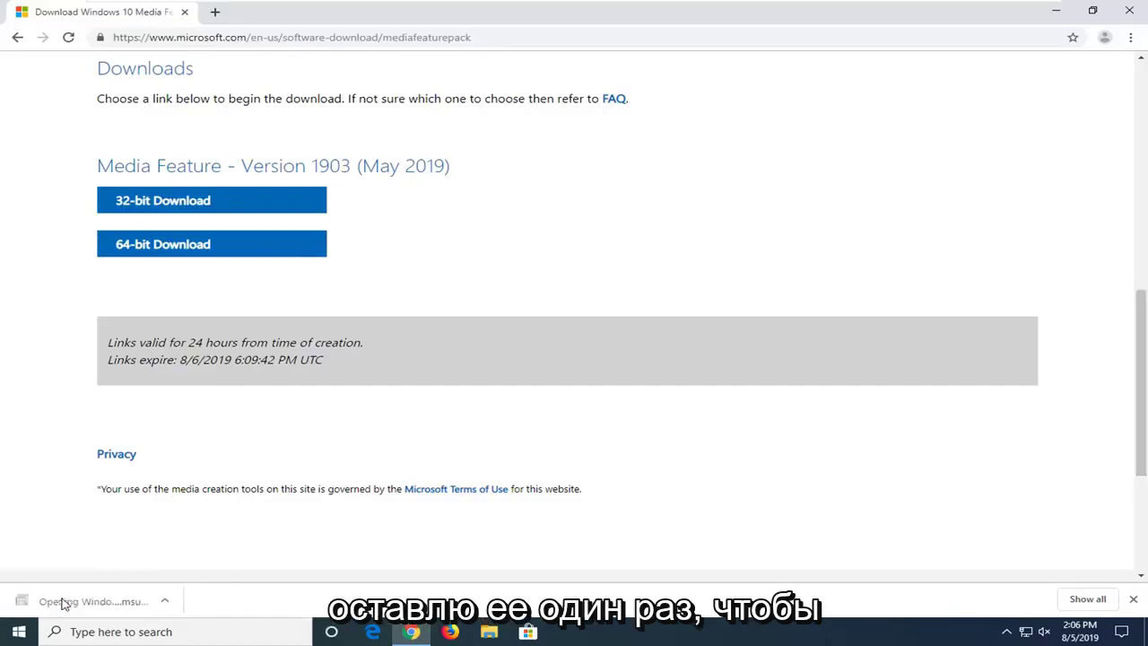
# Open Windows_MediaFeaturePack_x32_1903_V1.msu from the download bar and minimize Chrome
pyautogui.click(65, 606)
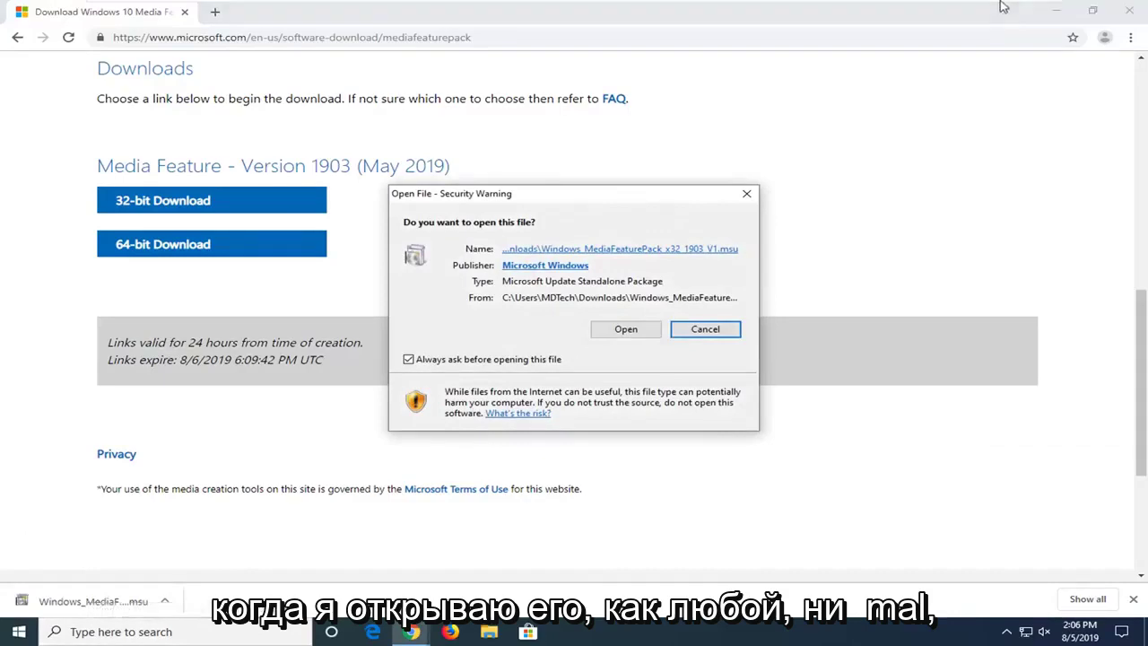
pyautogui.click(1055, 14)
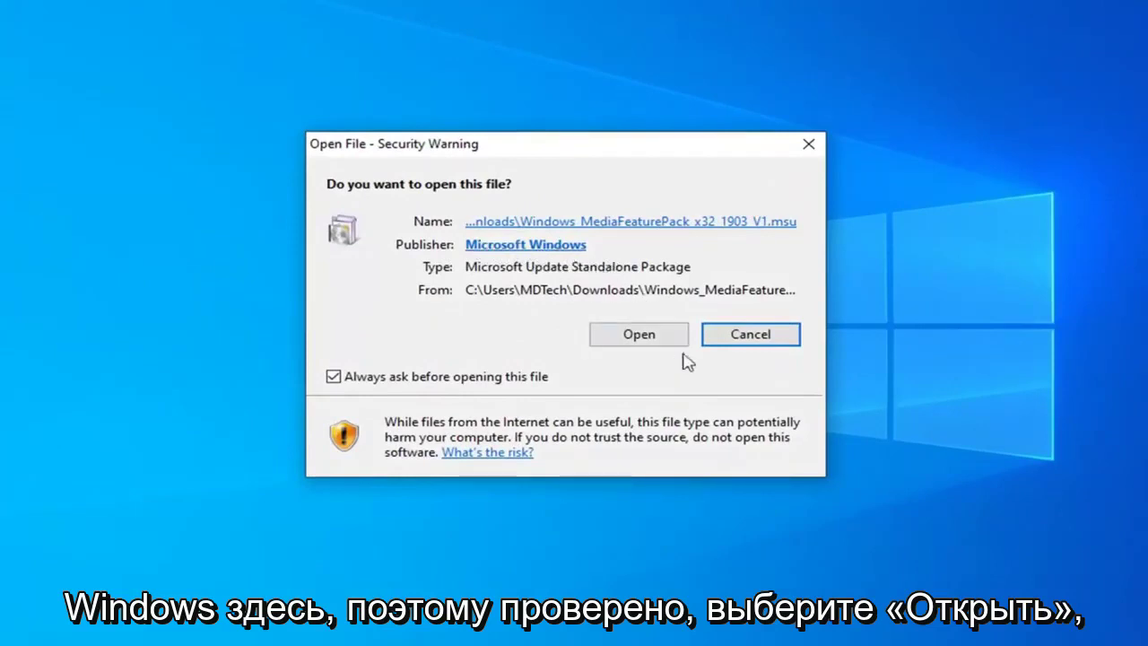
# Allow the package to run, then move the 'not applicable' error dialog aside
pyautogui.click(625, 336)
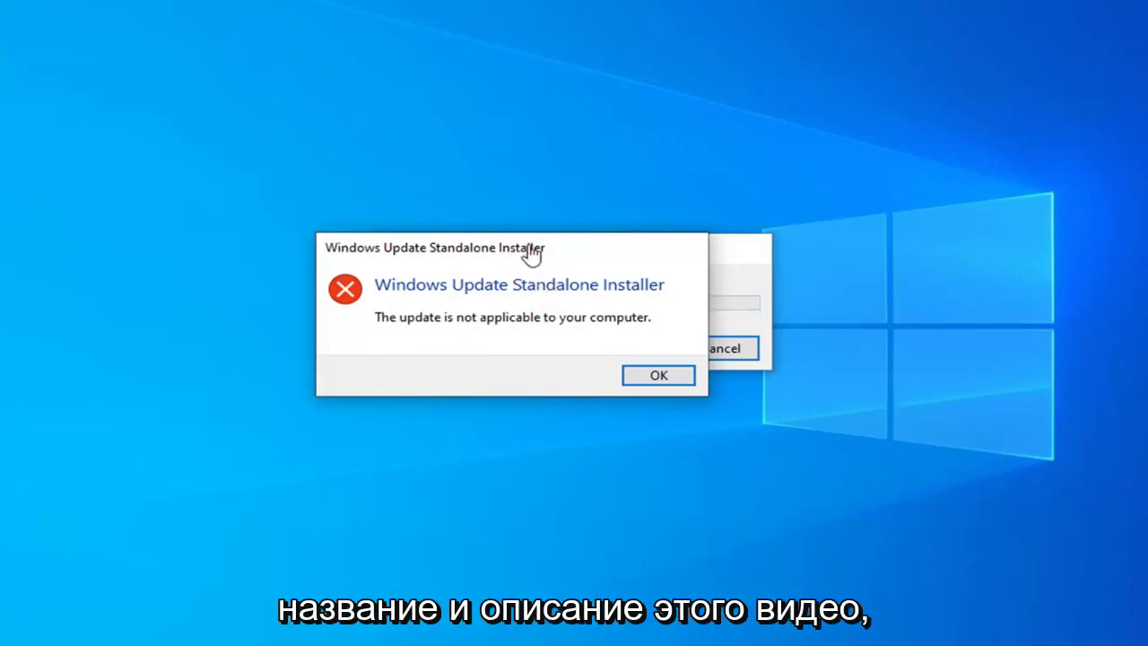
pyautogui.moveTo(550, 248)
pyautogui.mouseDown()
pyautogui.moveTo(666, 381)
pyautogui.moveTo(618, 332)
pyautogui.moveTo(601, 77)
pyautogui.mouseUp()
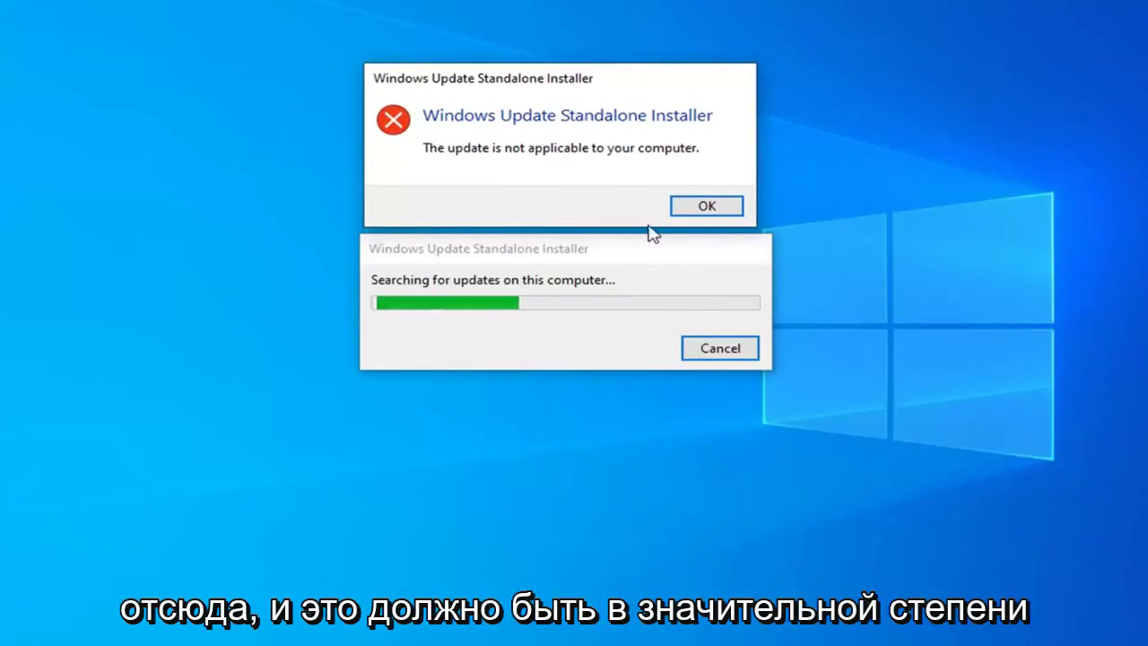
# Acknowledge the 'update is not applicable' error so the installer closes
pyautogui.click(691, 209)
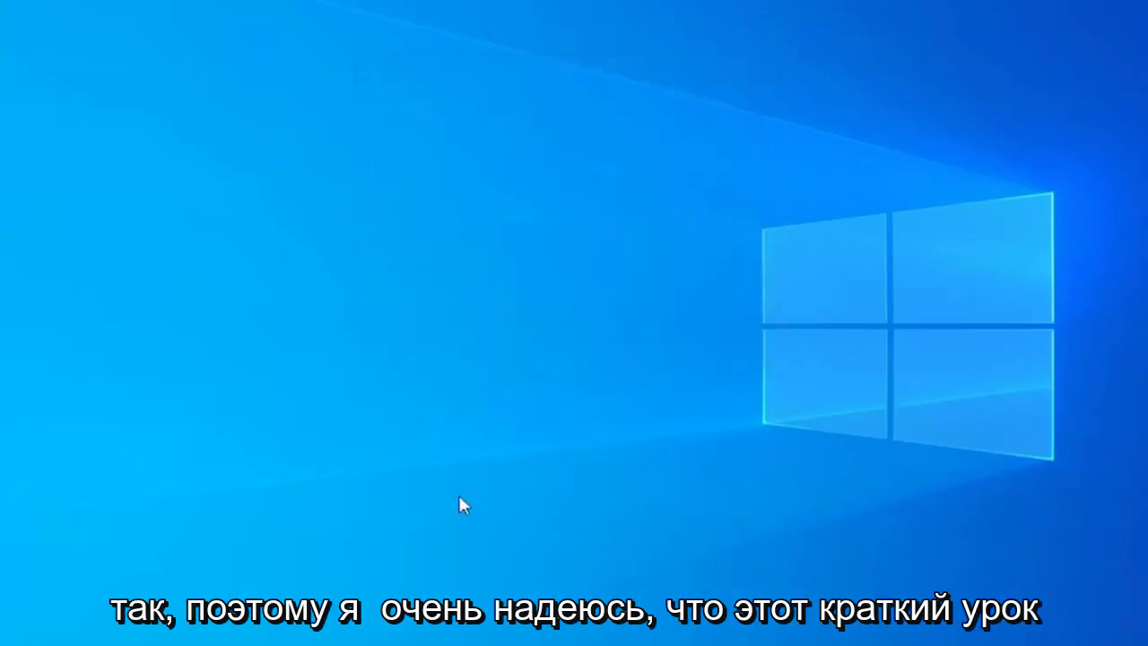